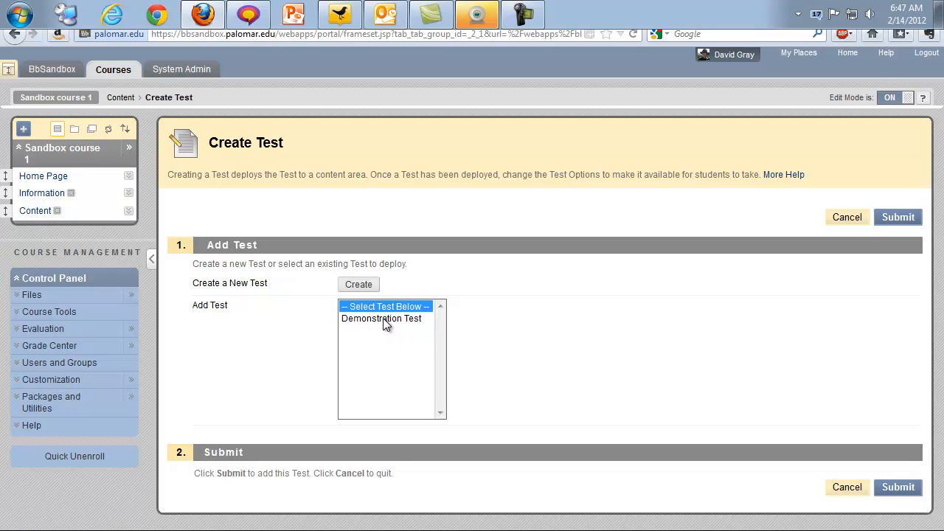
- Deploy Demonstration Test from the Add Test list to the course's Content area
left_click(384, 319)
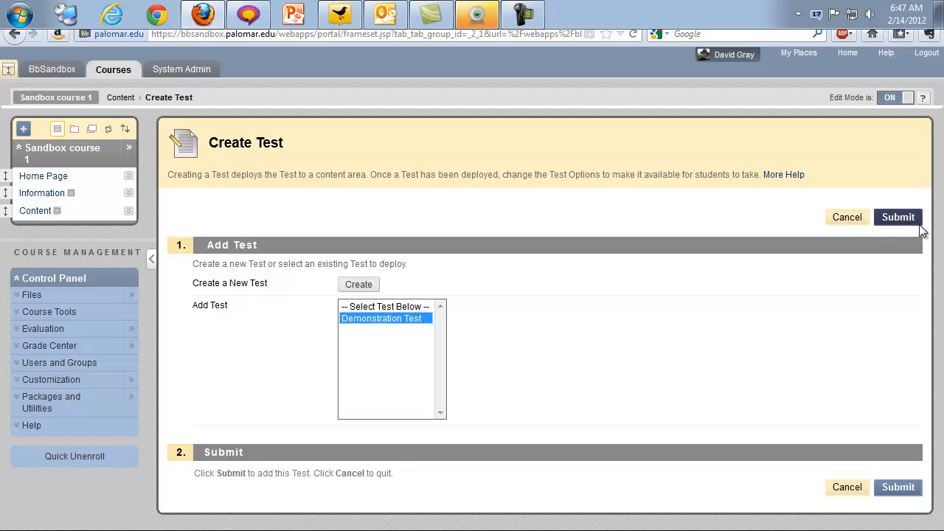
left_click(897, 217)
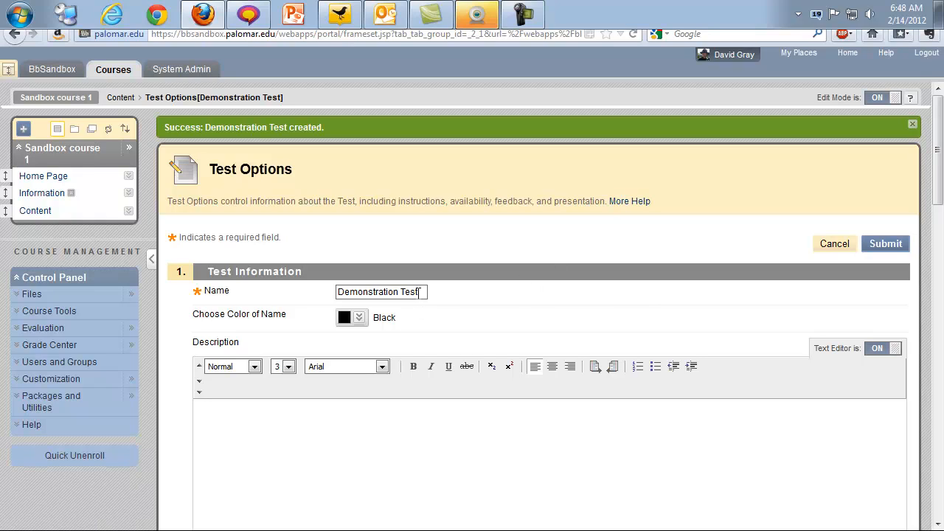
triple_click(421, 292)
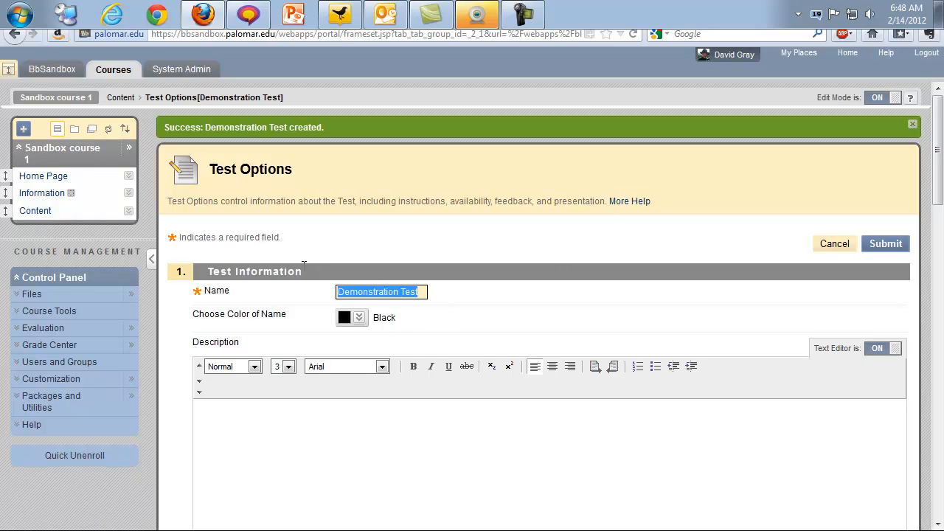
left_click(490, 302)
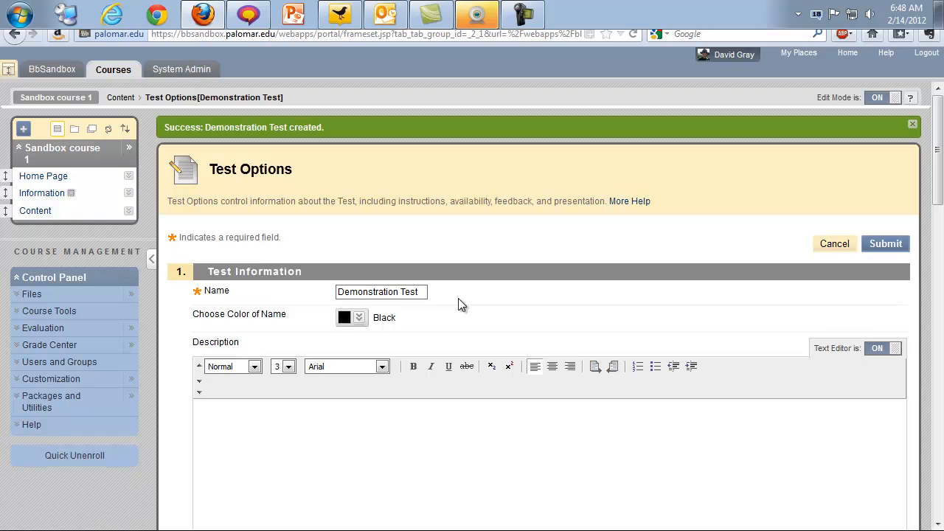
- Click into the Description editor, then scroll down to the Test Availability section
scroll(560, 273, "down", 4)
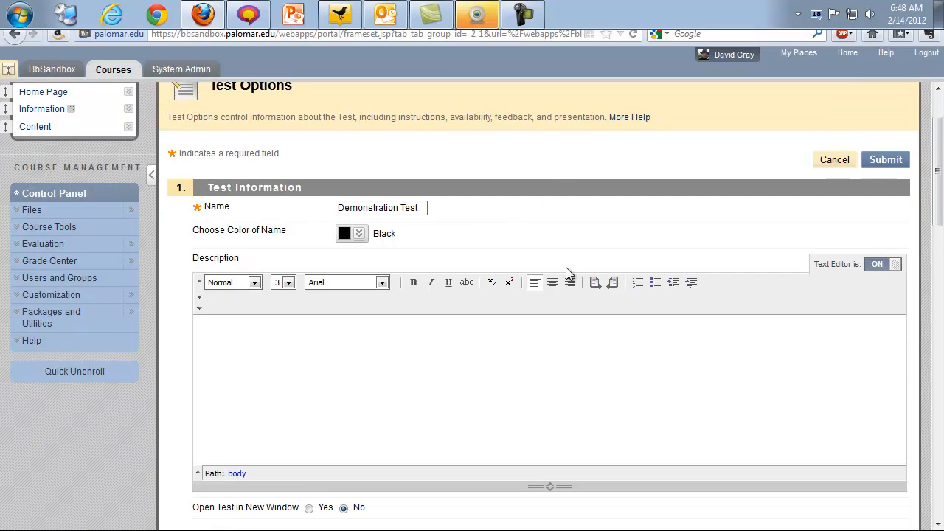
left_click(269, 269)
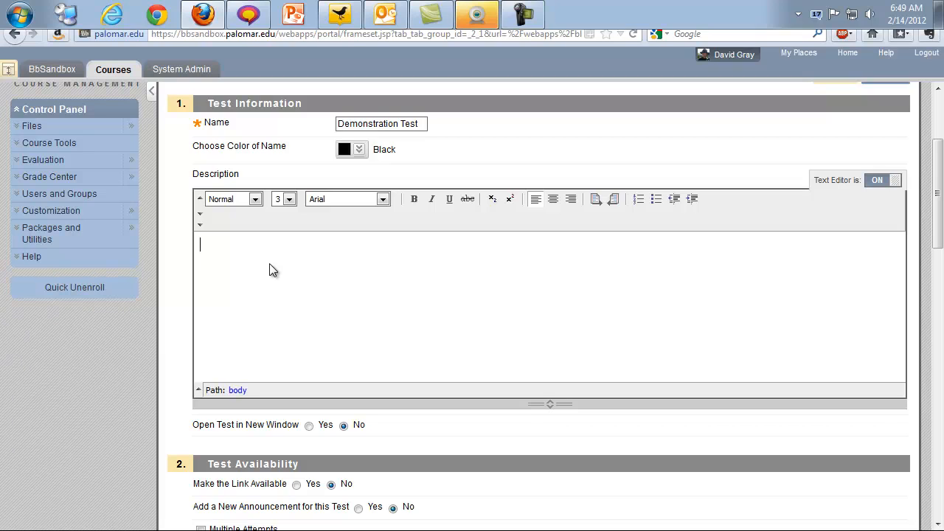
scroll(270, 263, "down", 4)
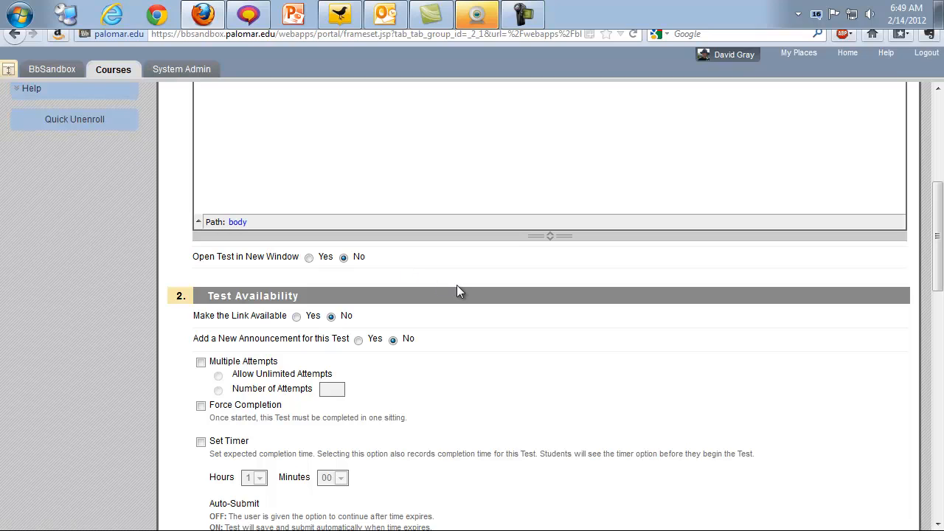
scroll(456, 286, "down", 2)
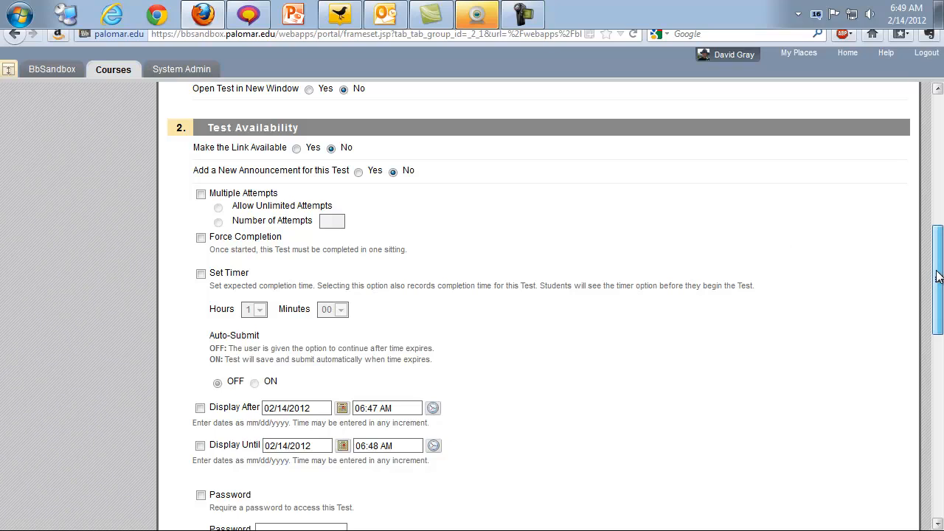
left_click_drag(938, 276, 933, 285)
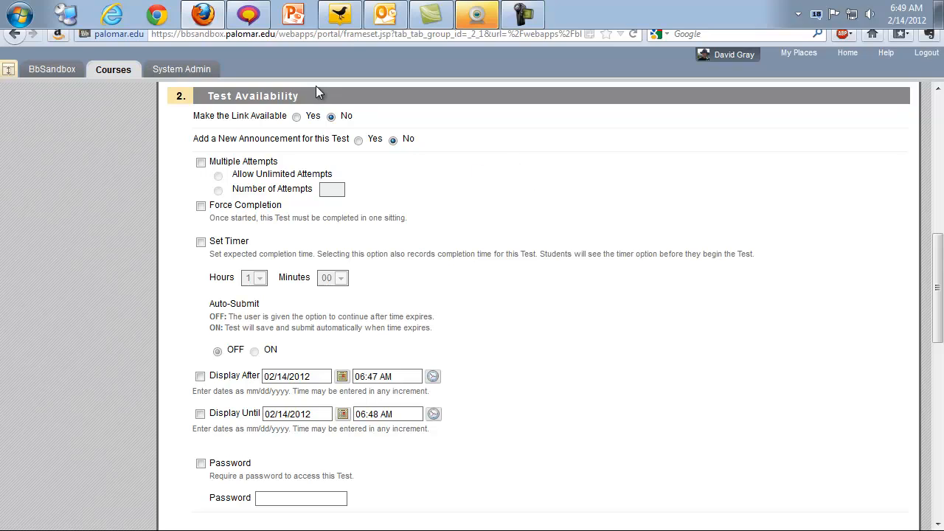
- Make the test link available, switching Display After on and back off
left_click(296, 117)
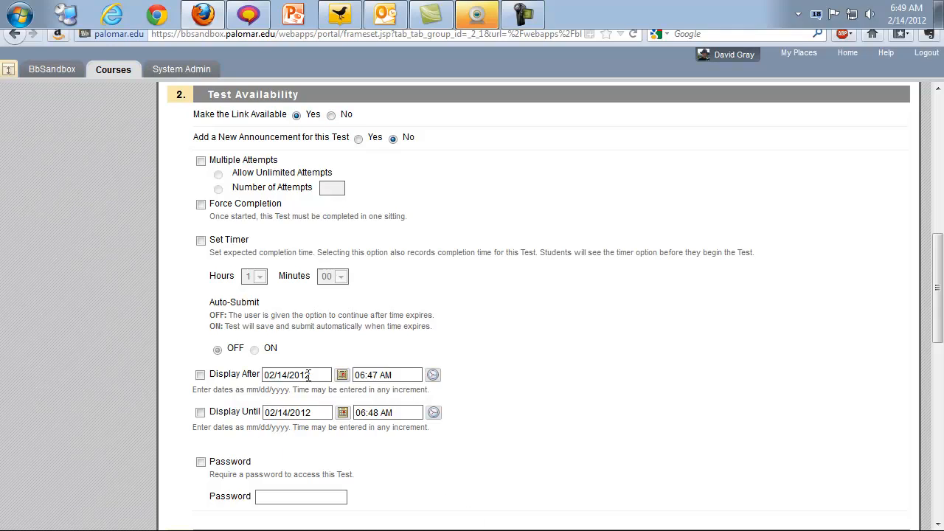
left_click(230, 375)
left_click(237, 376)
- Limit attempts to 3, then turn Multiple Attempts off and highlight the Force Completion note
left_click(219, 189)
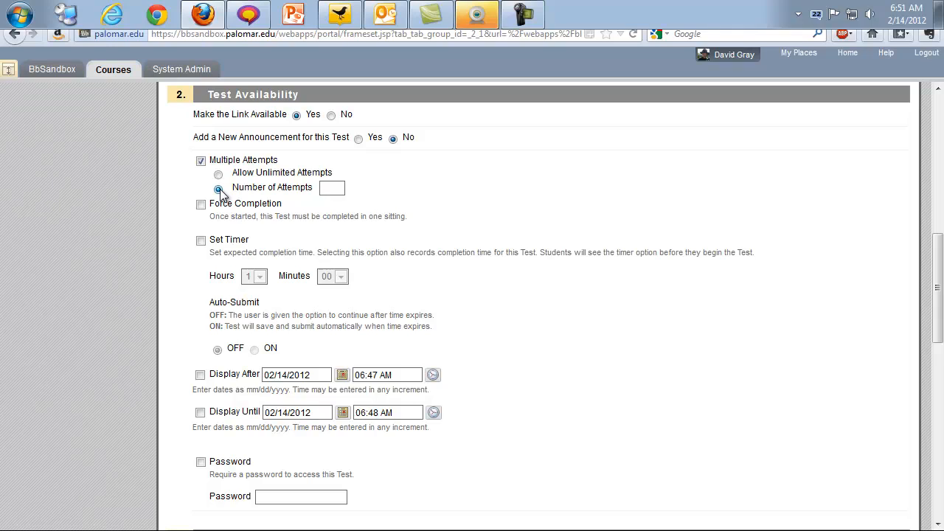
left_click(333, 190)
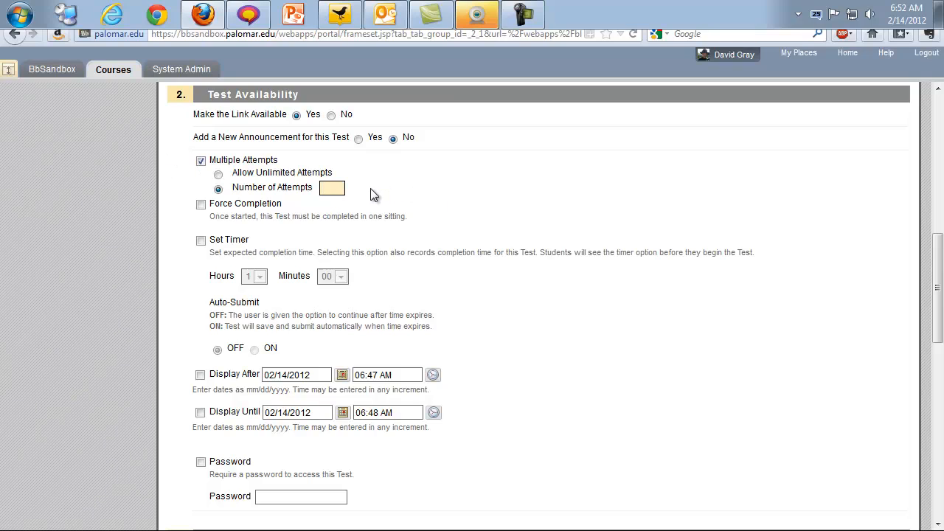
type("3")
left_click(363, 189)
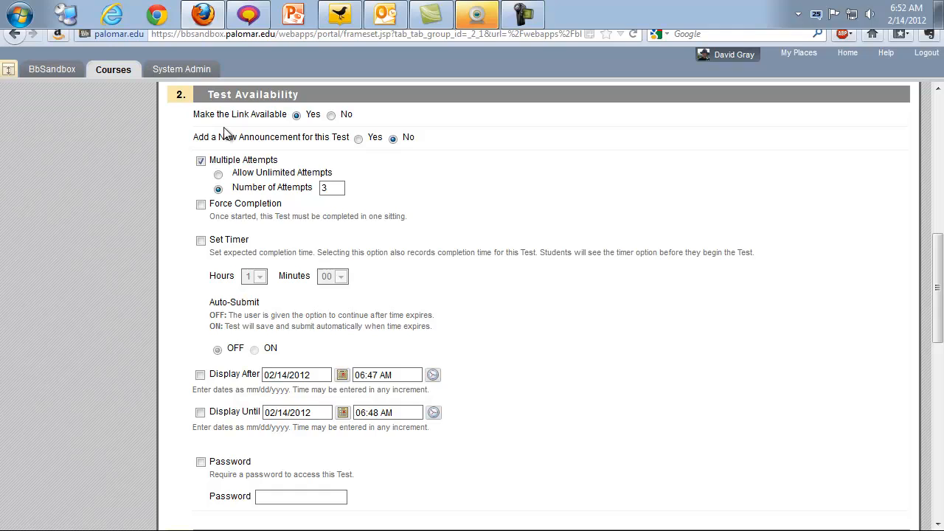
left_click(200, 161)
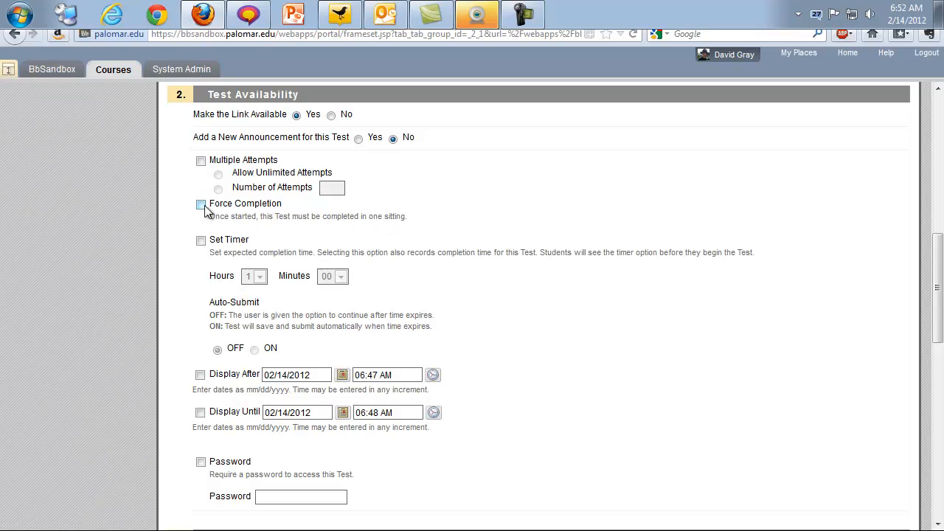
left_click_drag(209, 217, 287, 227)
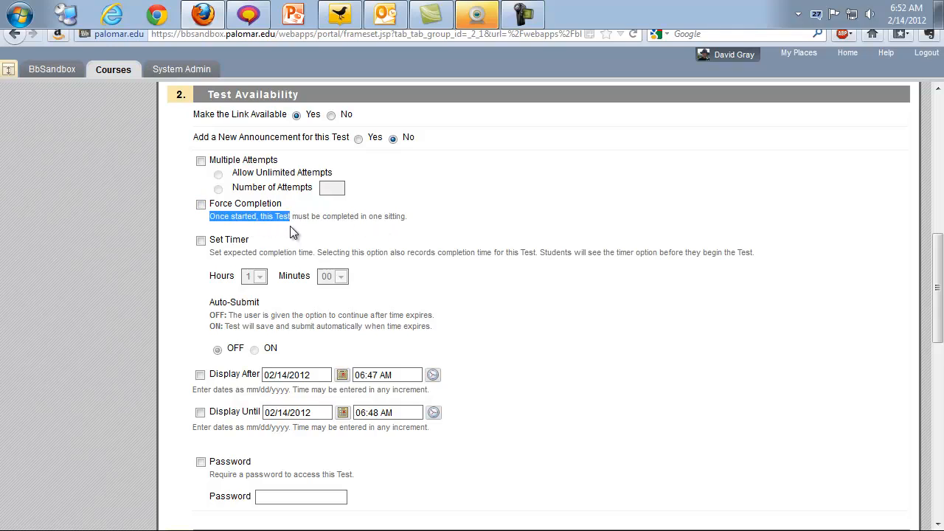
left_click_drag(358, 222, 421, 221)
left_click(424, 224)
left_click_drag(288, 205, 203, 206)
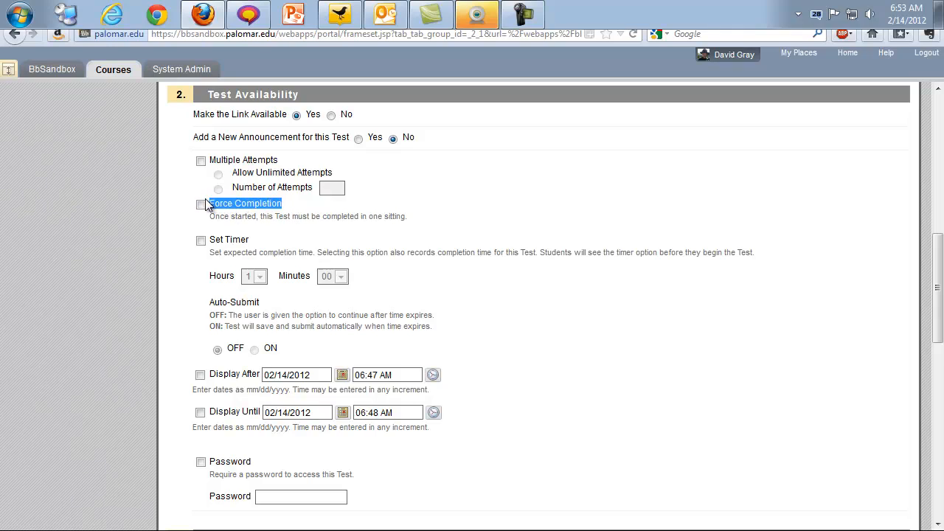
left_click(418, 222)
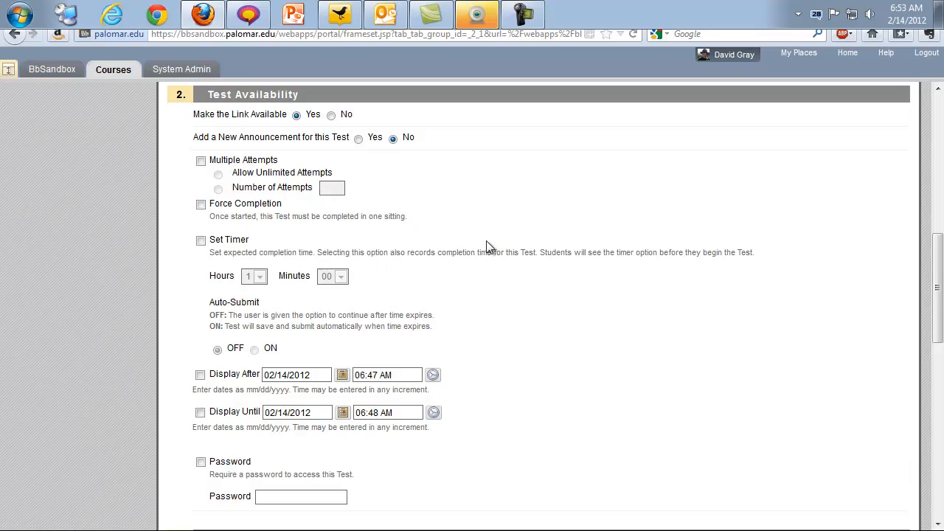
- Turn on the test timer and set it to 4 hours 60 minutes
scroll(488, 247, "down", 2)
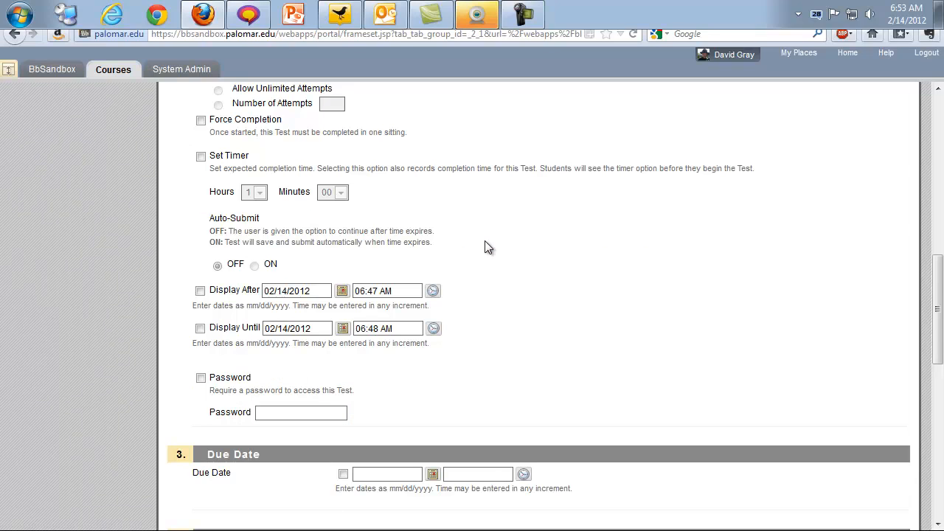
left_click(201, 157)
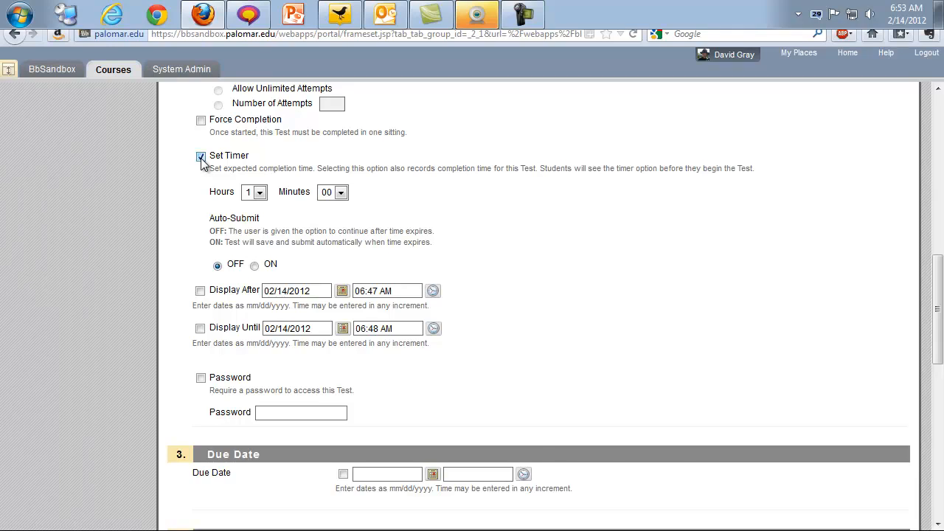
left_click(260, 194)
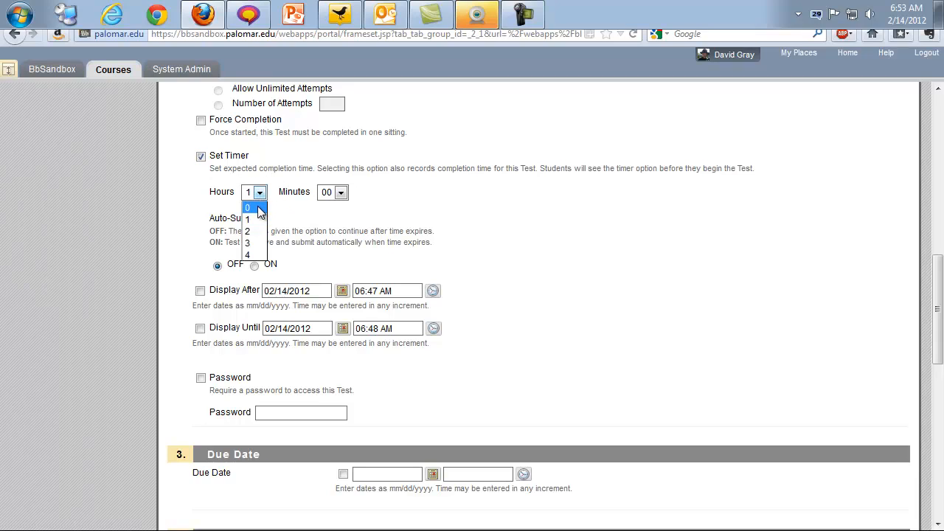
left_click(251, 207)
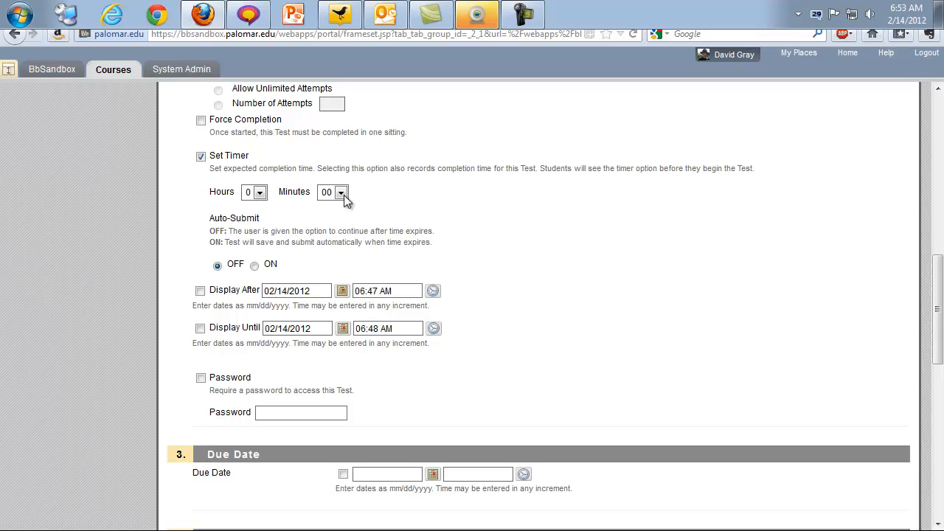
left_click(259, 194)
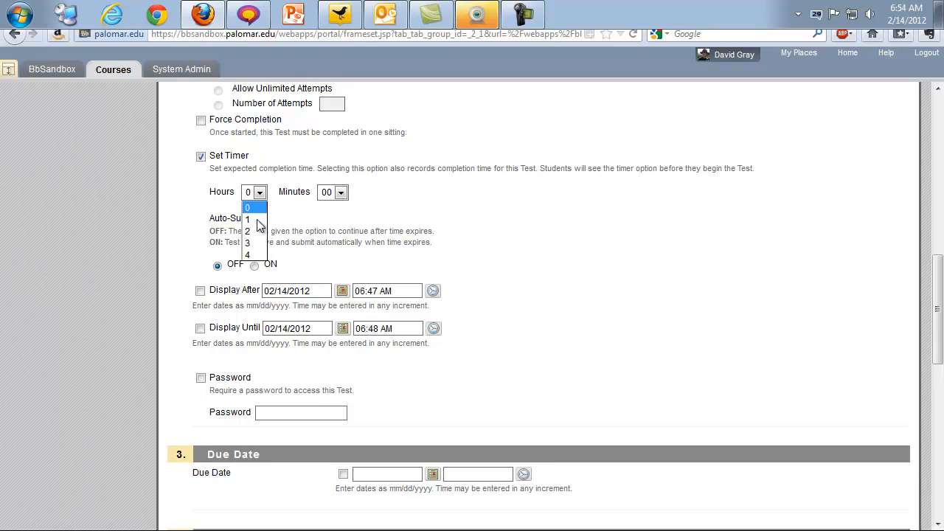
left_click(251, 257)
left_click(341, 193)
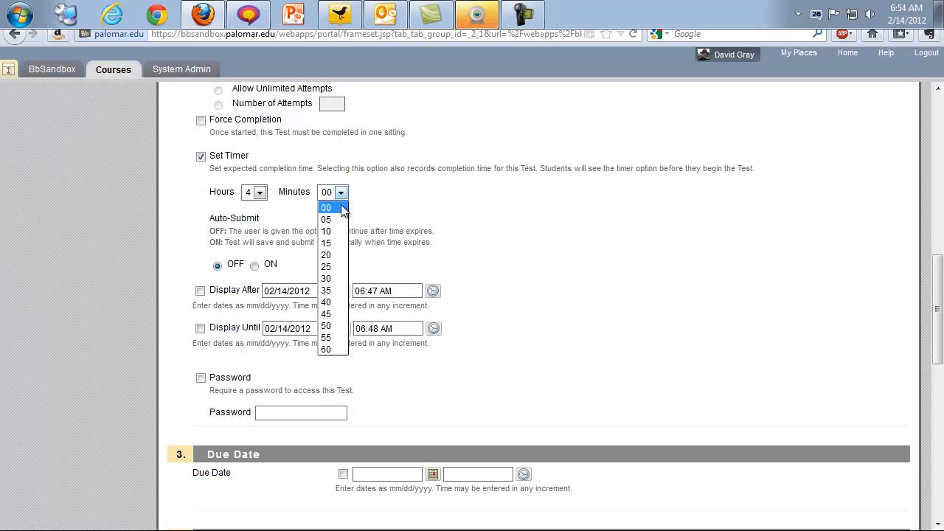
left_click(329, 350)
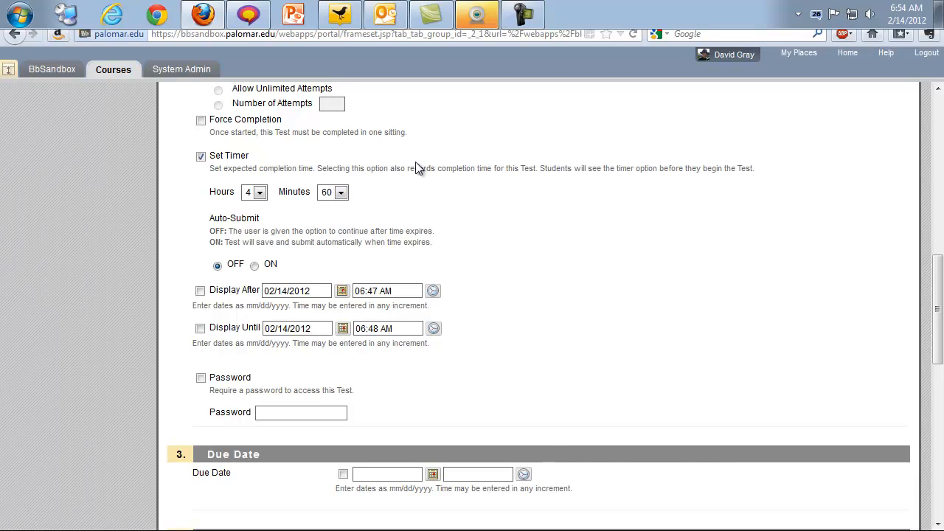
- Change the timer to 0 hours 20 minutes, keeping Auto-Submit off
left_click(260, 193)
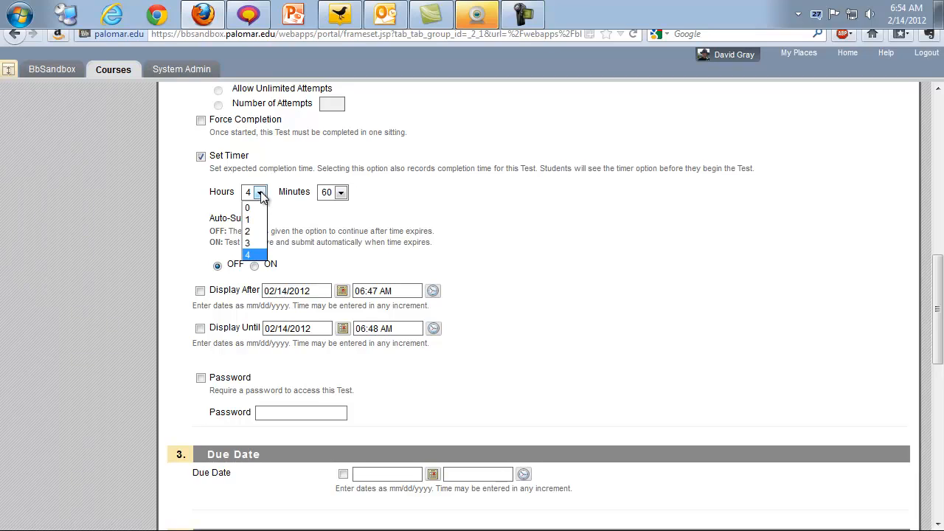
left_click(250, 208)
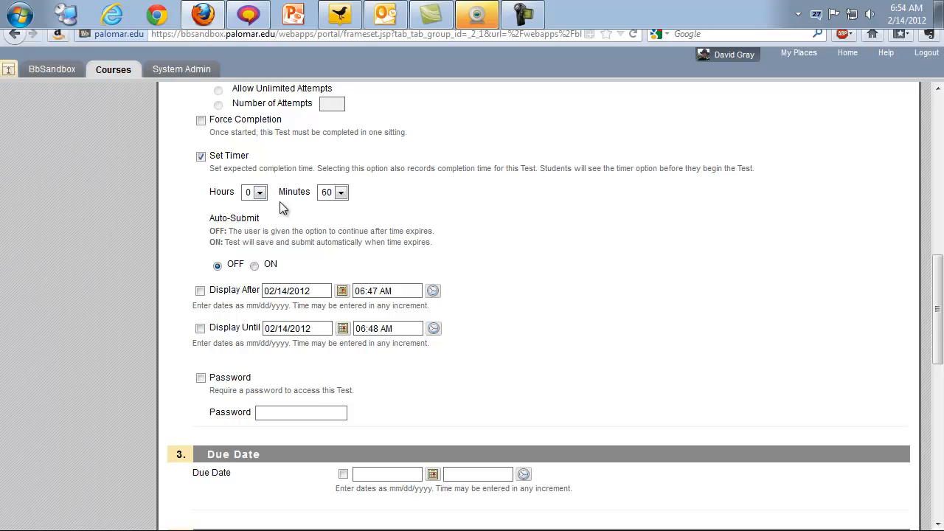
left_click(341, 193)
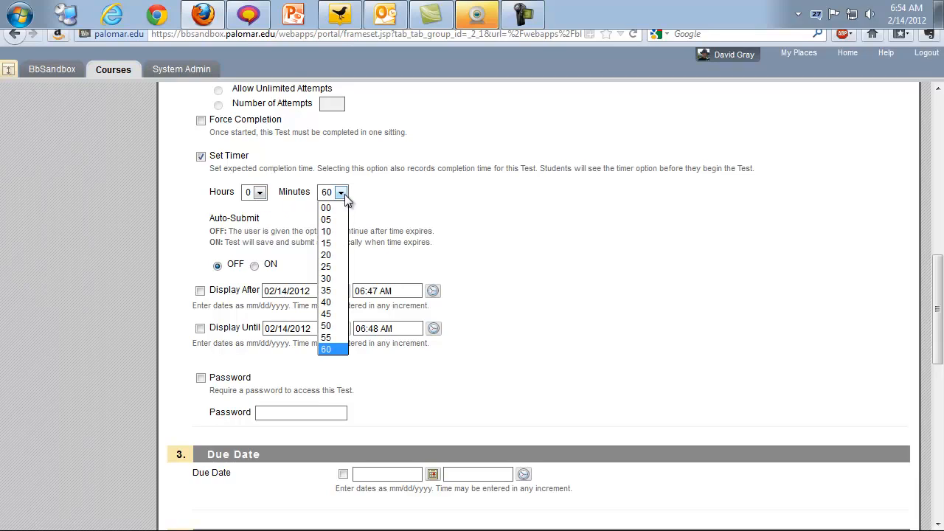
left_click(331, 255)
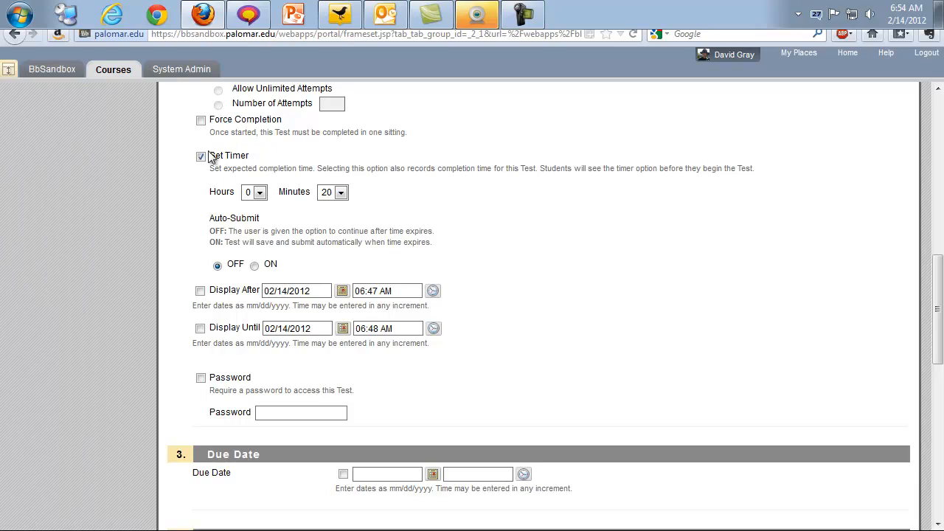
left_click(342, 193)
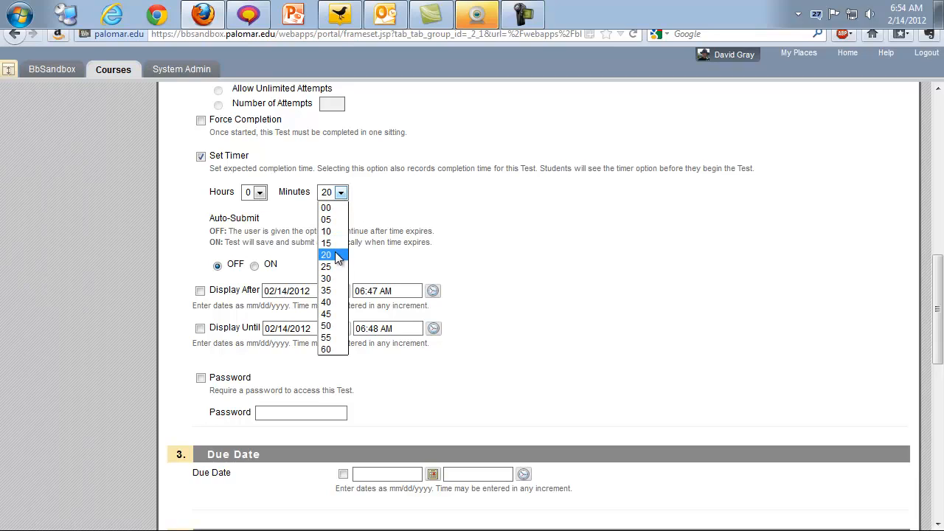
left_click(473, 224)
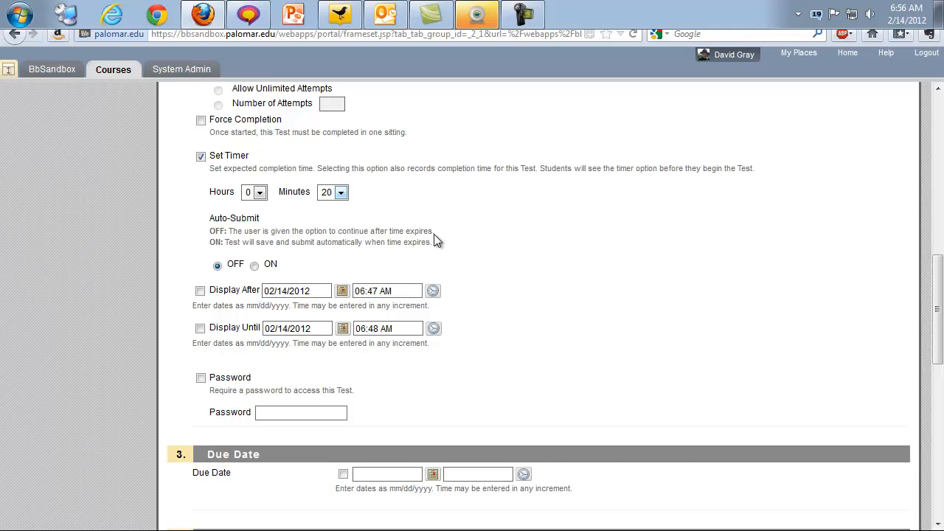
left_click(255, 266)
left_click(217, 266)
- Uncheck Set Timer and toggle Display After and Display Until on, then off again
left_click(235, 291)
left_click(227, 331)
left_click(202, 158)
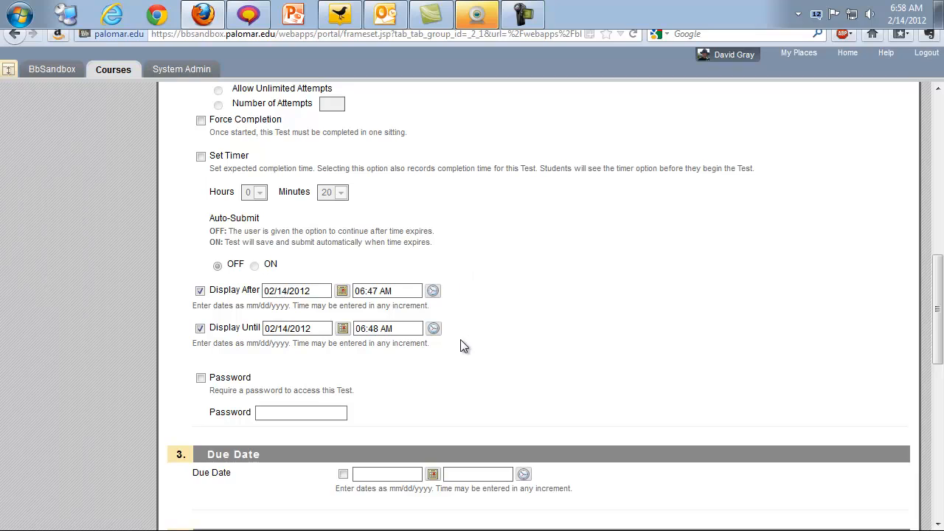
scroll(516, 340, "up", 1)
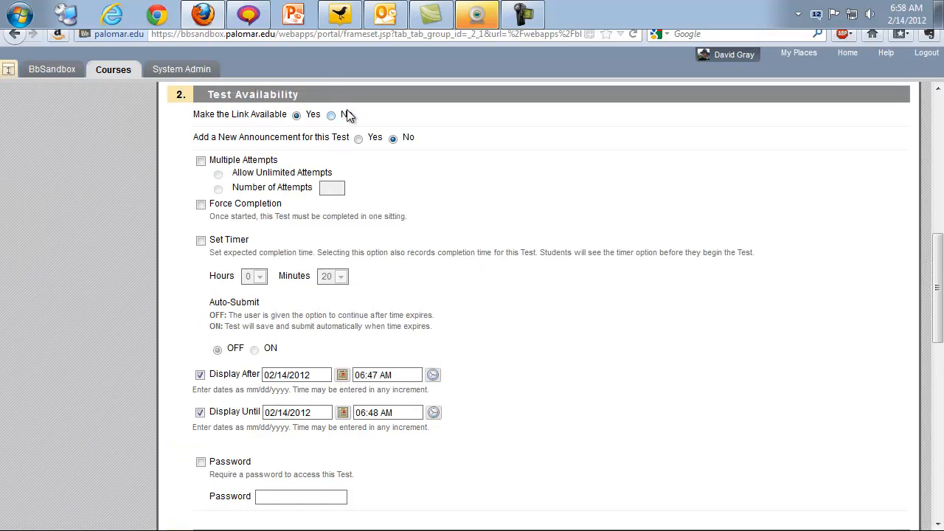
scroll(507, 307, "down", 2)
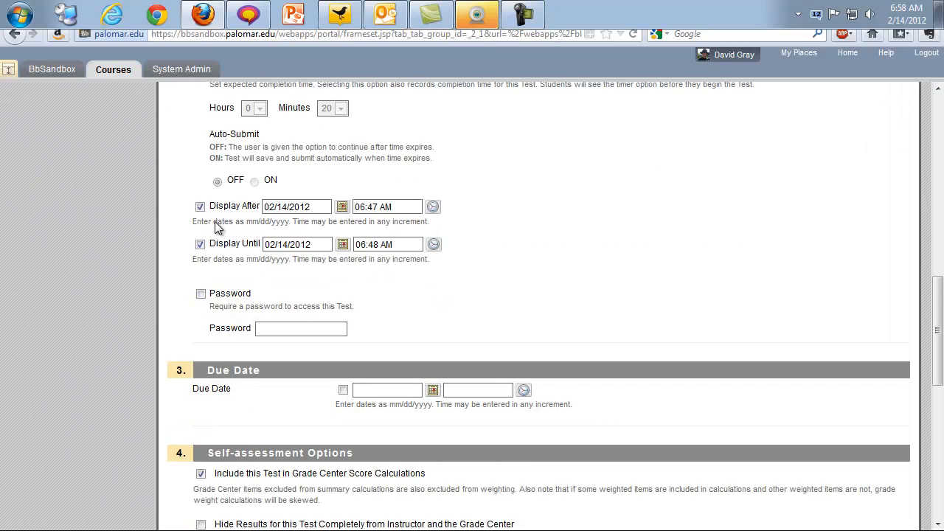
left_click(199, 207)
left_click(200, 244)
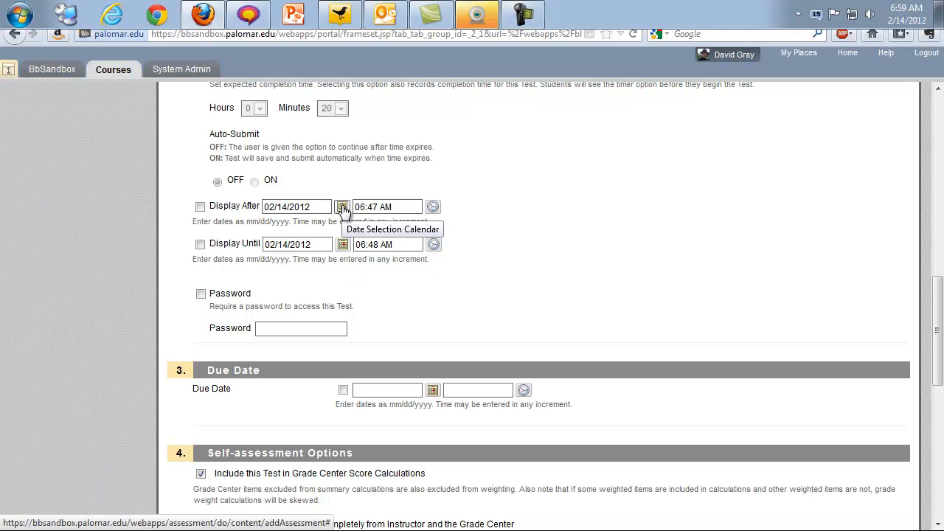
- Enable Display After and set it to February 15, 2012 at 09:00 AM
left_click(200, 208)
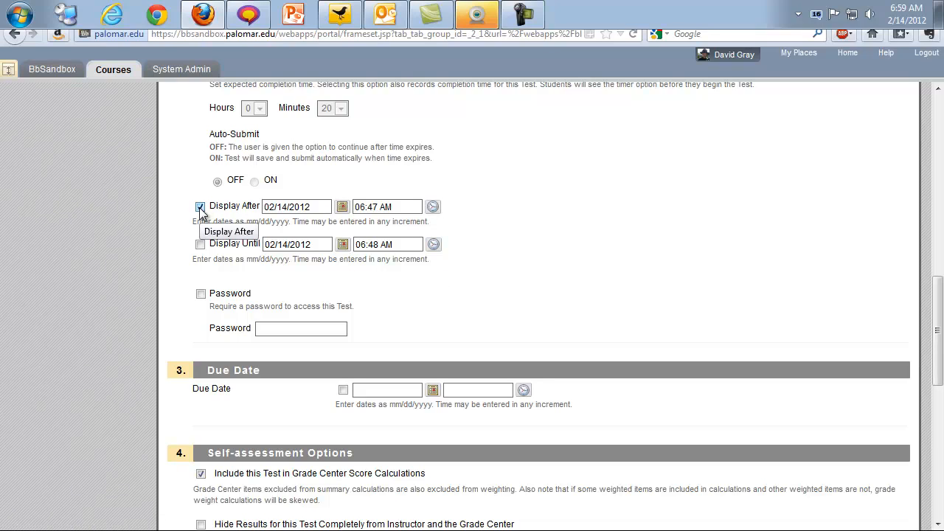
left_click(342, 209)
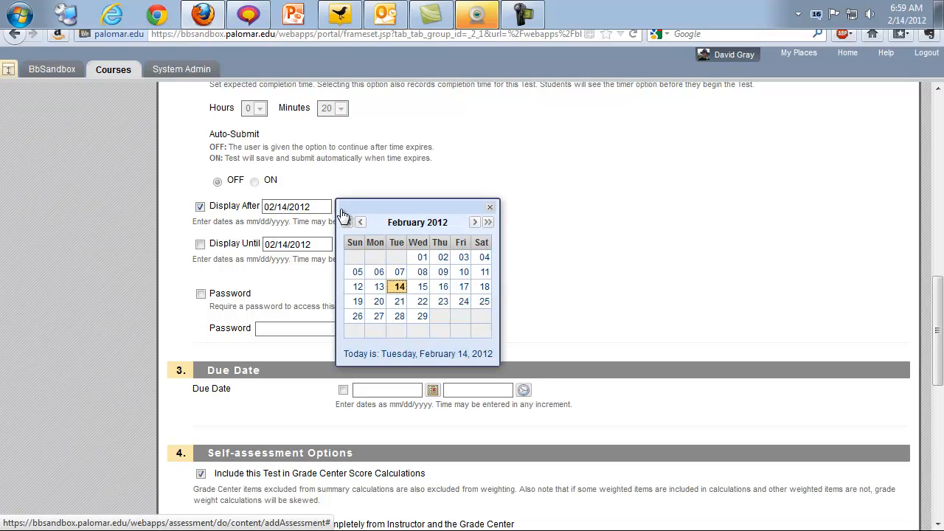
left_click(423, 286)
left_click(432, 207)
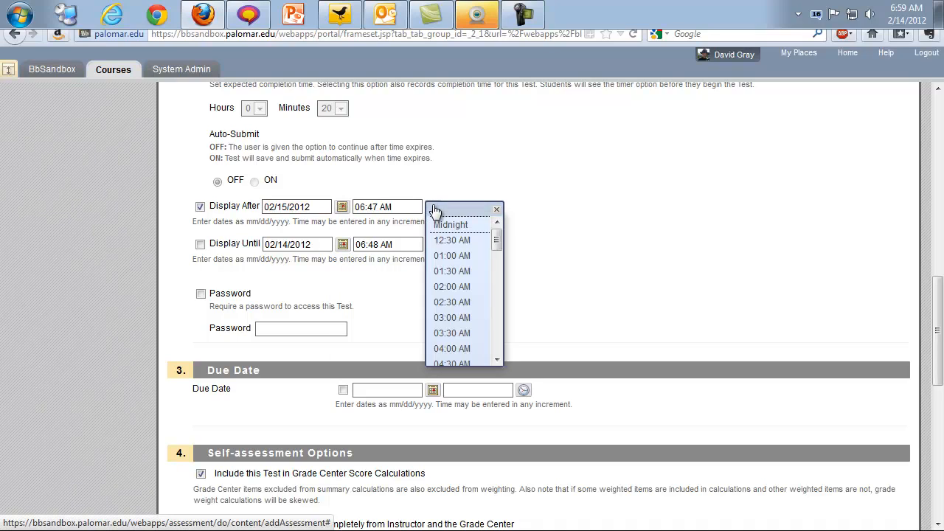
left_click_drag(497, 243, 492, 277)
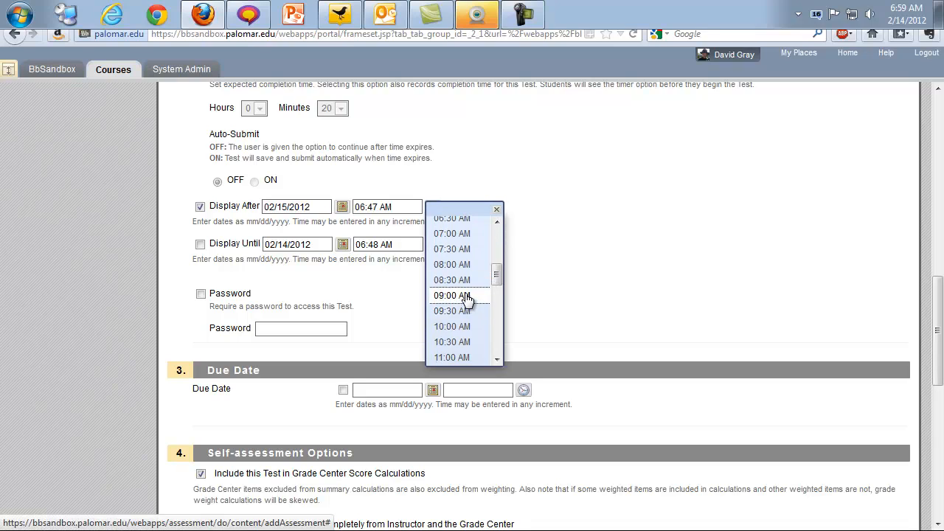
left_click(467, 296)
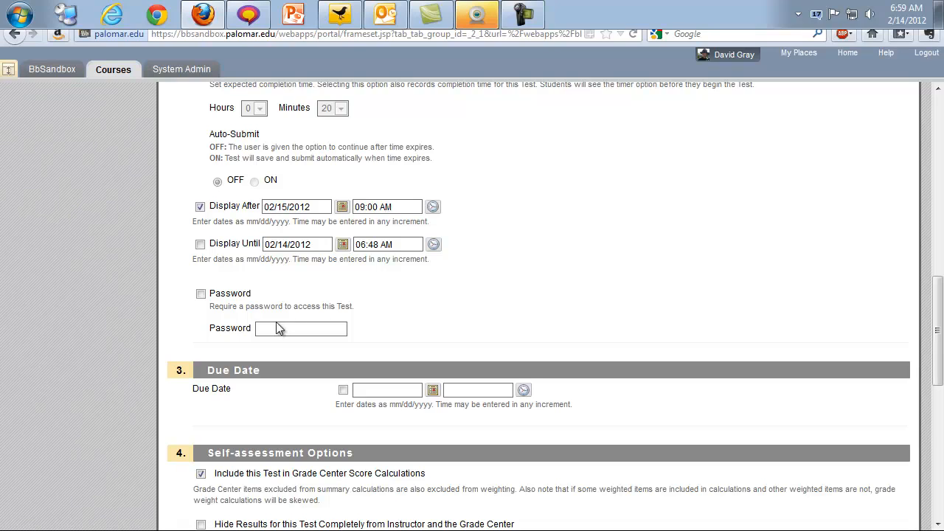
- Set Display Until to February 22, 2012 at 09:00 AM, then uncheck it
left_click(199, 246)
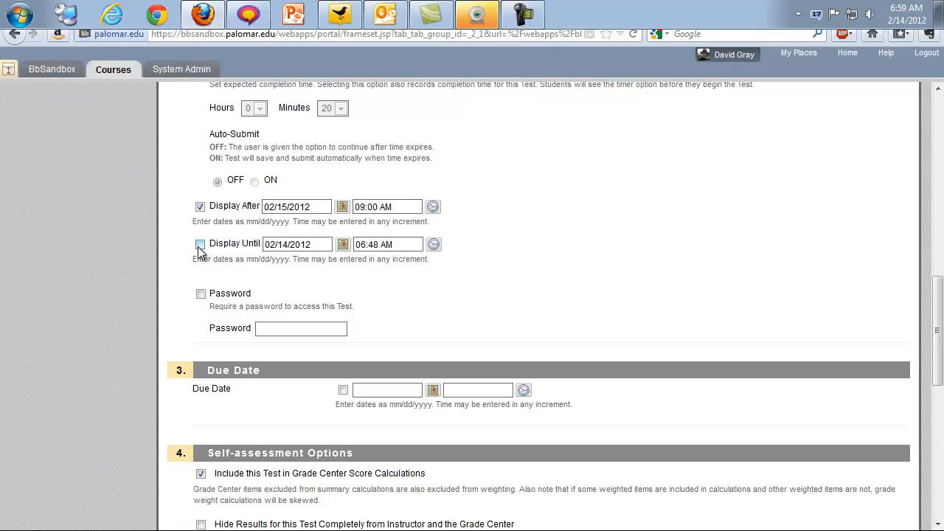
left_click(343, 244)
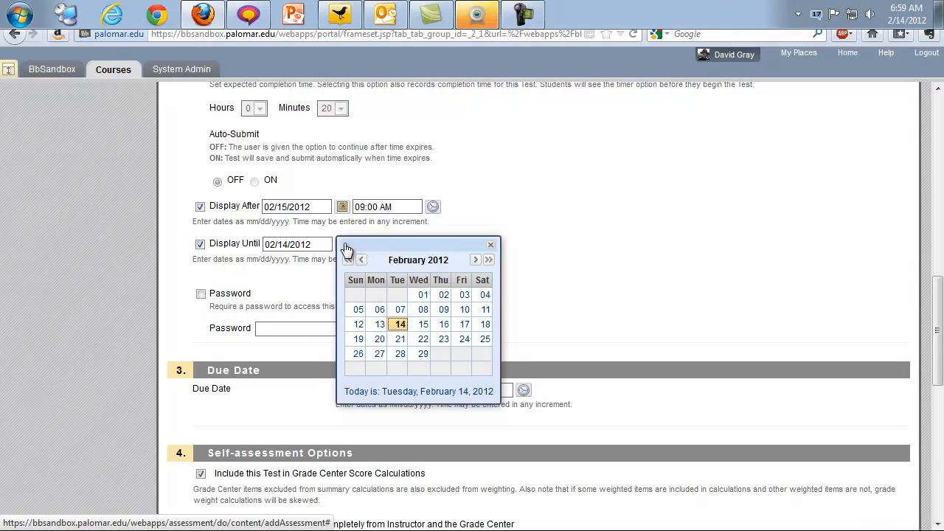
left_click(422, 339)
left_click(434, 244)
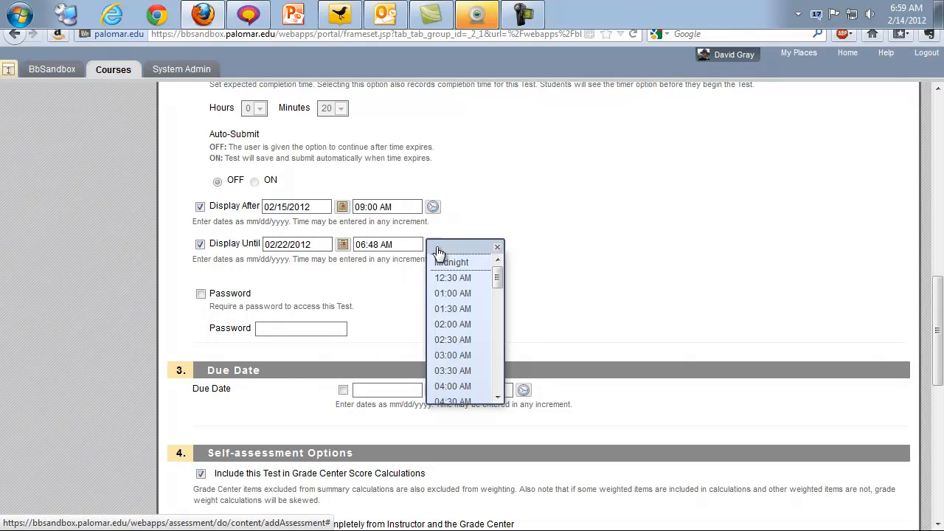
left_click(499, 349)
left_click(498, 349)
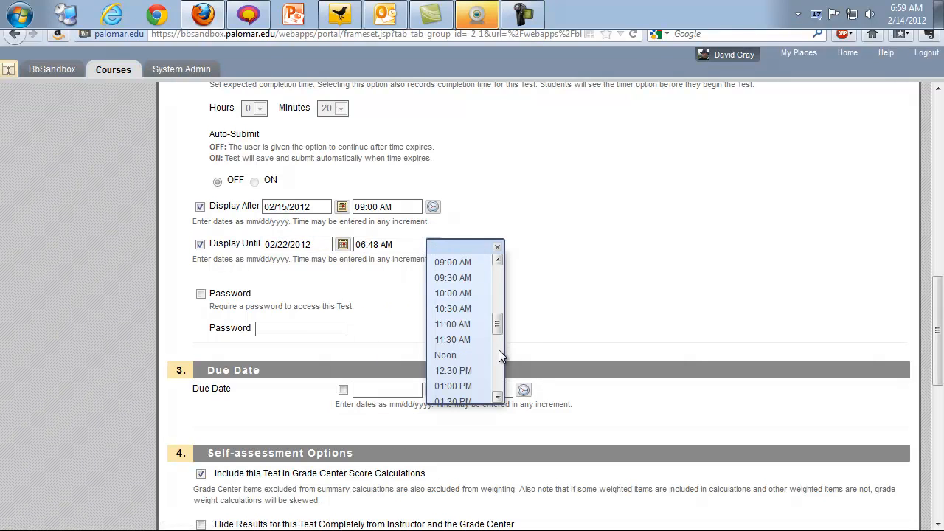
left_click(467, 270)
left_click(496, 255)
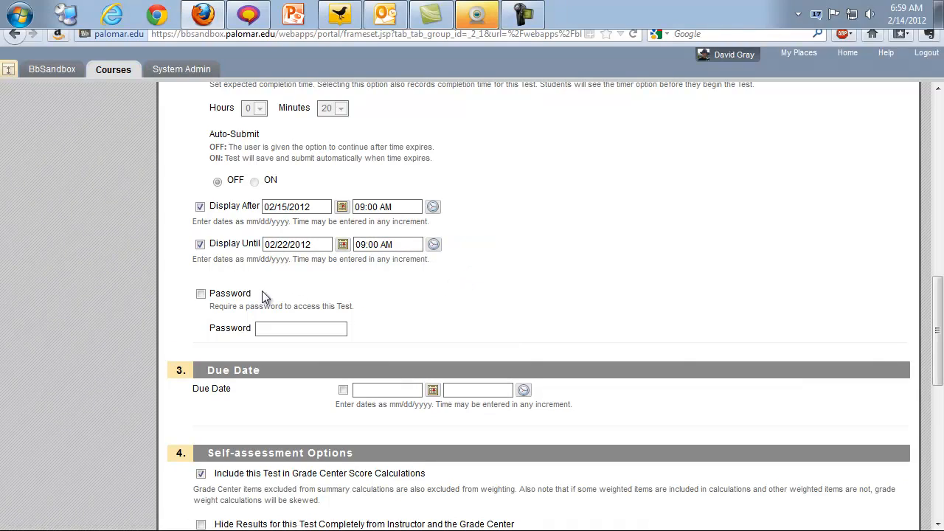
left_click(200, 244)
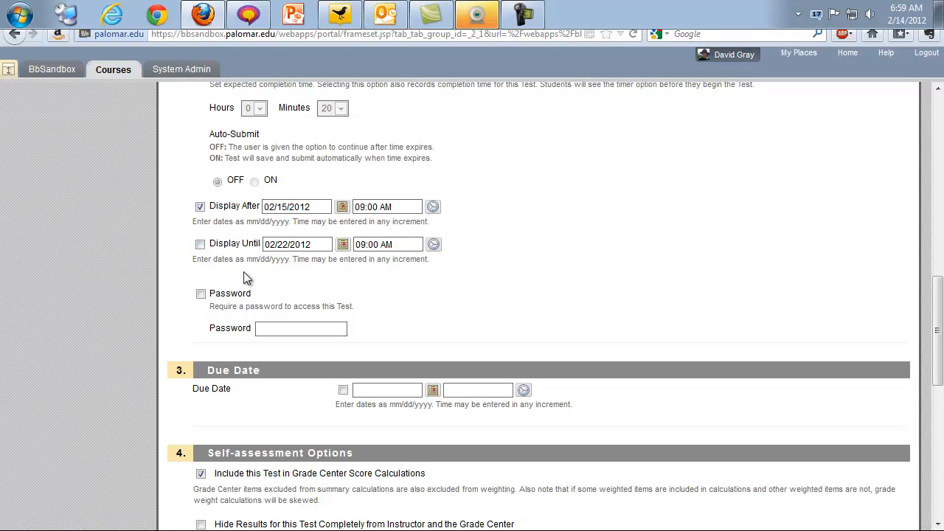
- Leave both Display After and Display Until restrictions switched off
left_click(201, 246)
left_click(200, 207)
left_click(202, 245)
- Enter a sample test password, then switch the password requirement back off
left_click(200, 294)
left_click(276, 329)
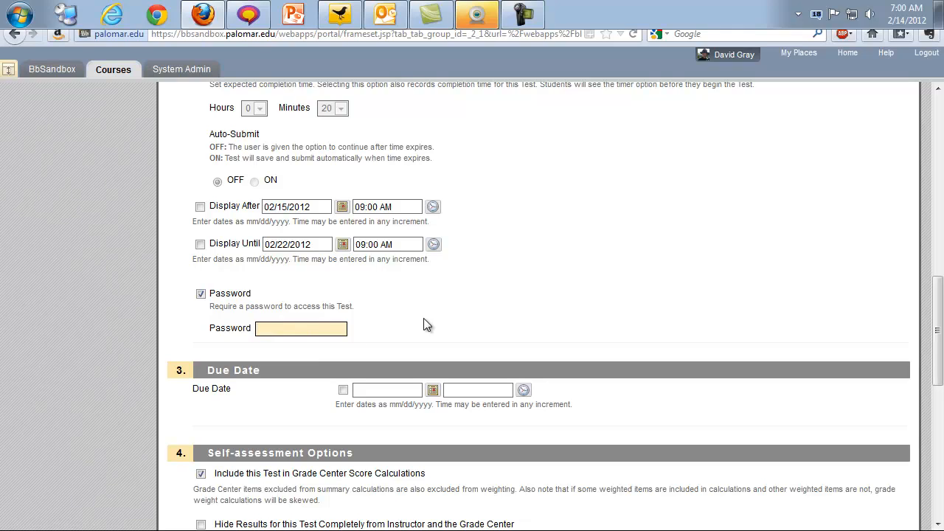
type("password")
left_click(426, 325)
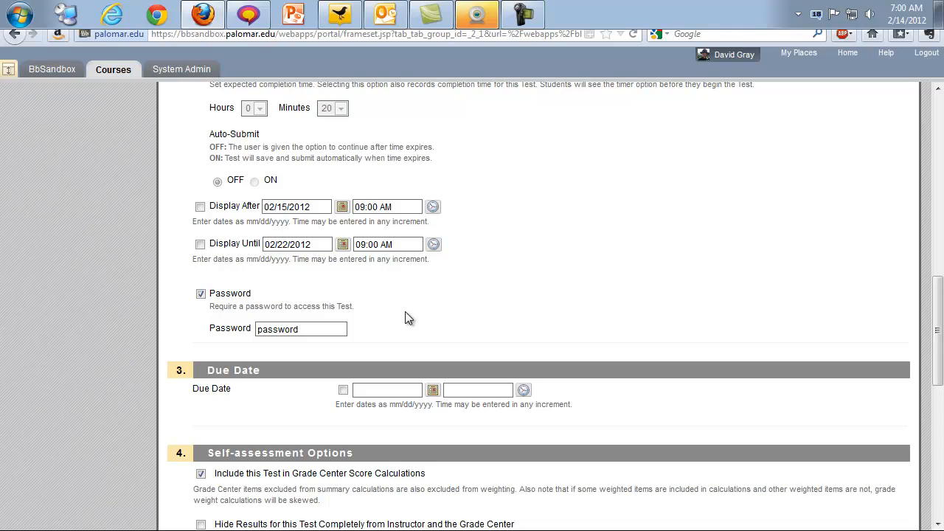
left_click(201, 295)
- Delete the sample text from the Password box so the field is empty
double_click(305, 329)
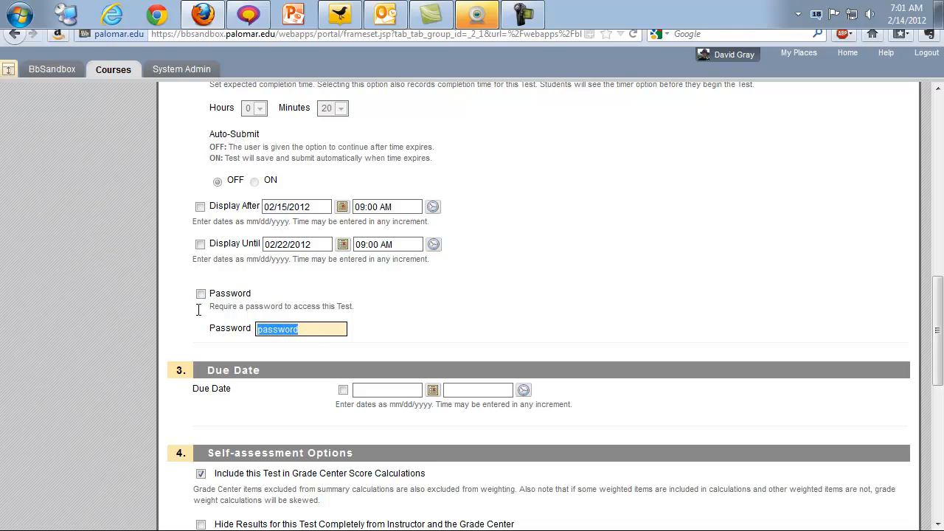
key("BackSpace")
left_click(640, 314)
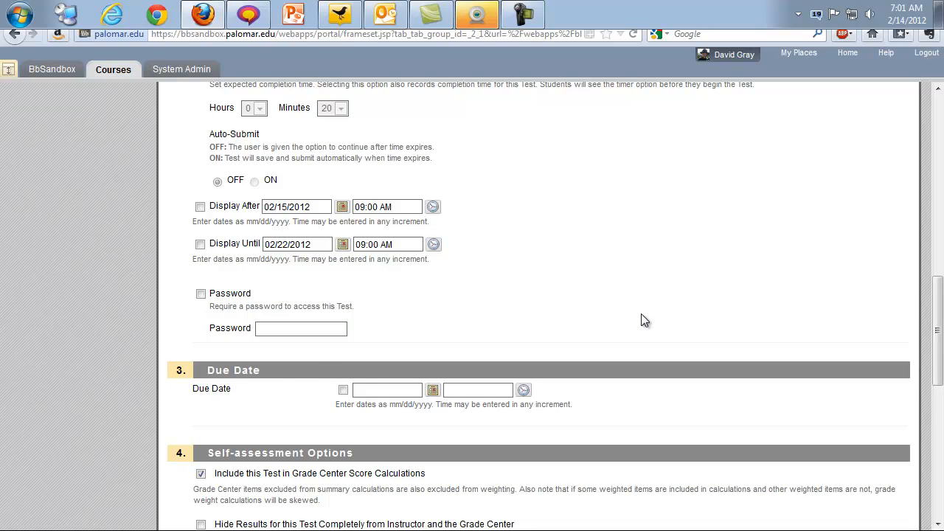
scroll(641, 315, "down", 2)
scroll(640, 315, "up", 2)
scroll(641, 313, "up", 2)
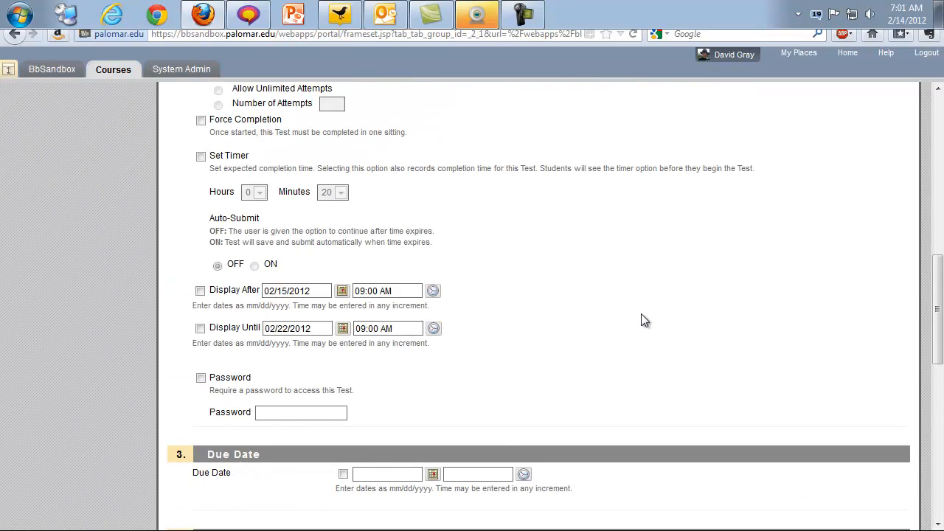
scroll(641, 313, "up", 2)
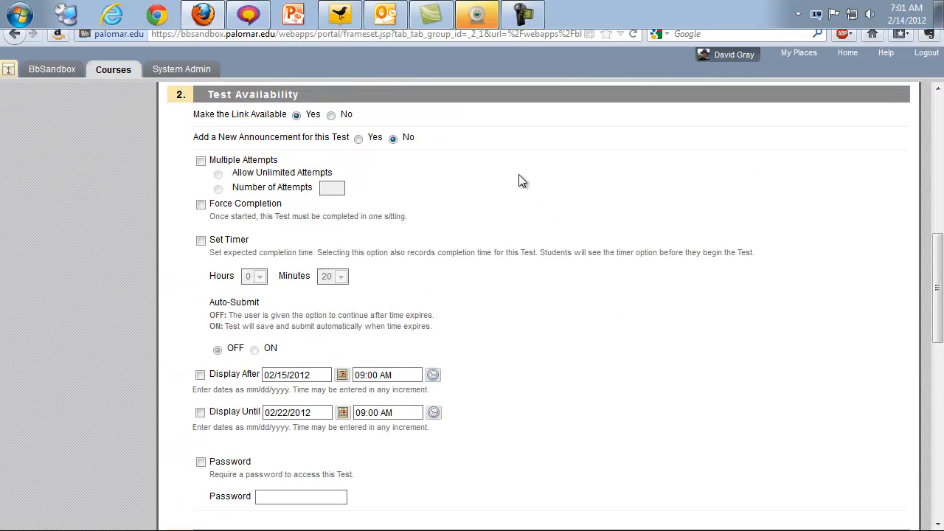
scroll(601, 409, "down", 2)
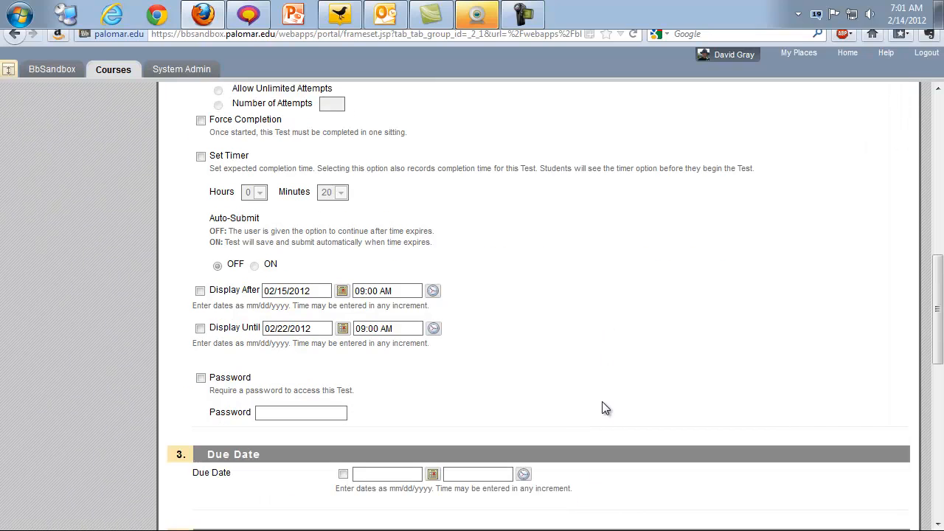
scroll(654, 401, "down", 3)
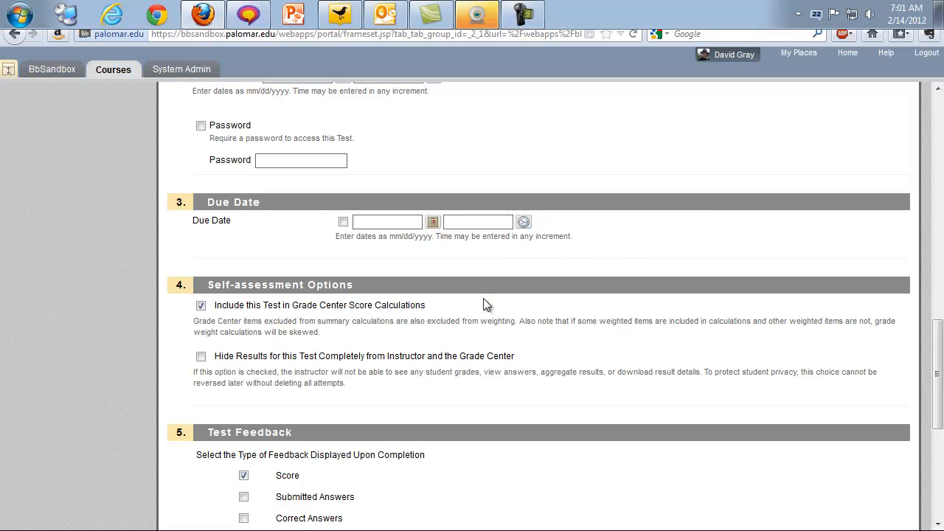
scroll(482, 300, "down", 2)
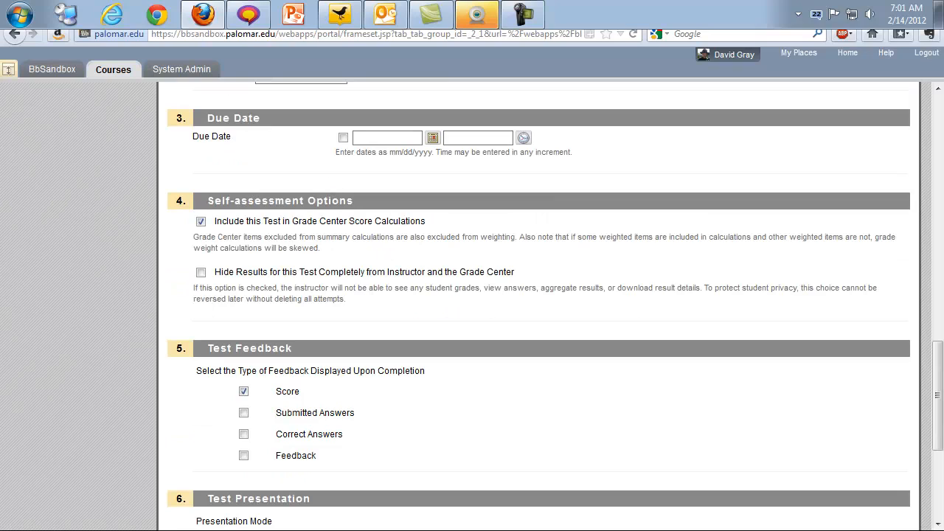
left_click_drag(363, 200, 207, 202)
left_click(391, 248)
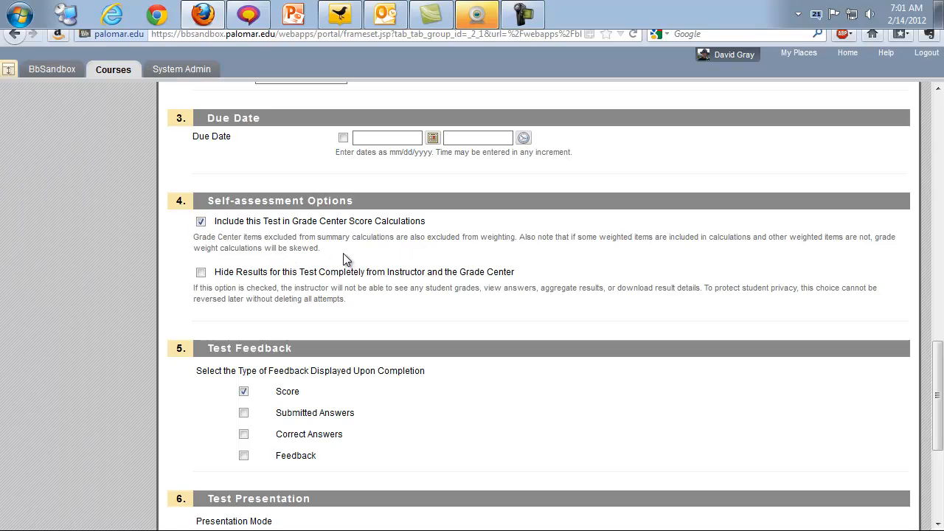
left_click(200, 222)
left_click(201, 221)
left_click(201, 272)
left_click(200, 273)
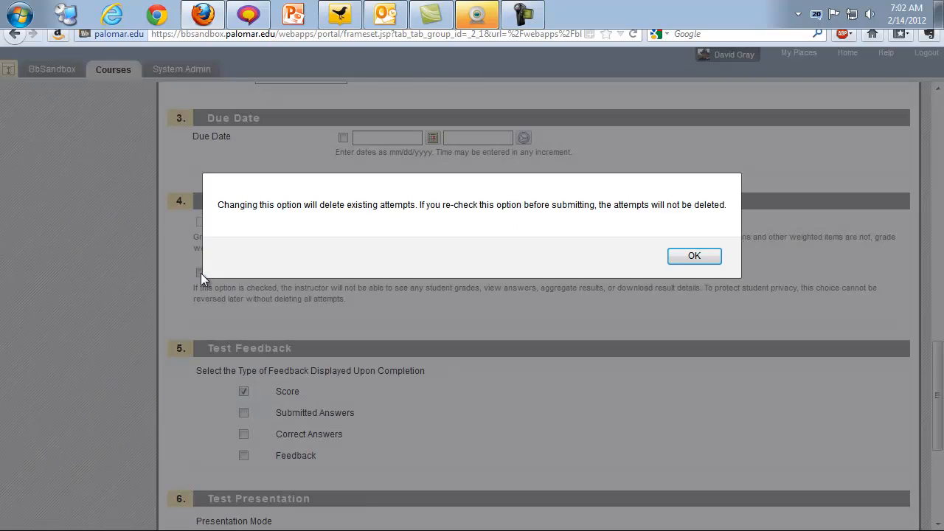
left_click(694, 257)
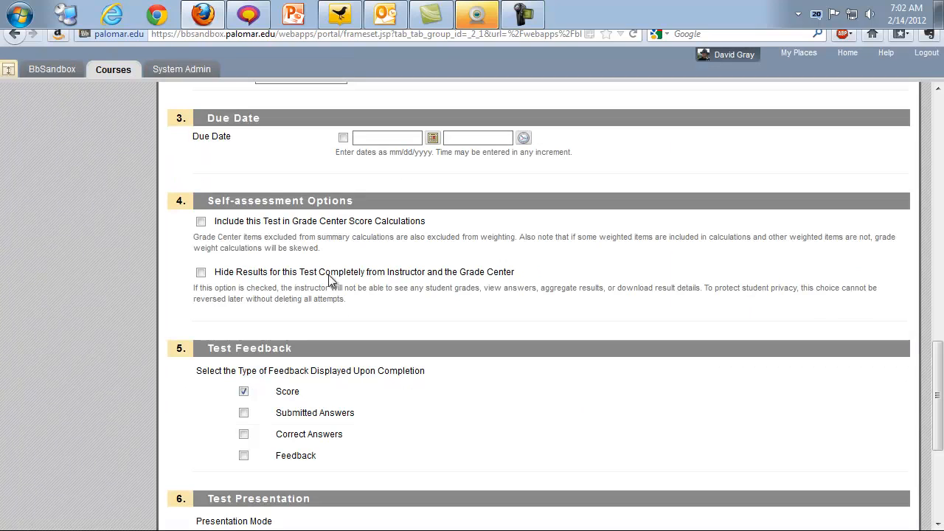
left_click(202, 221)
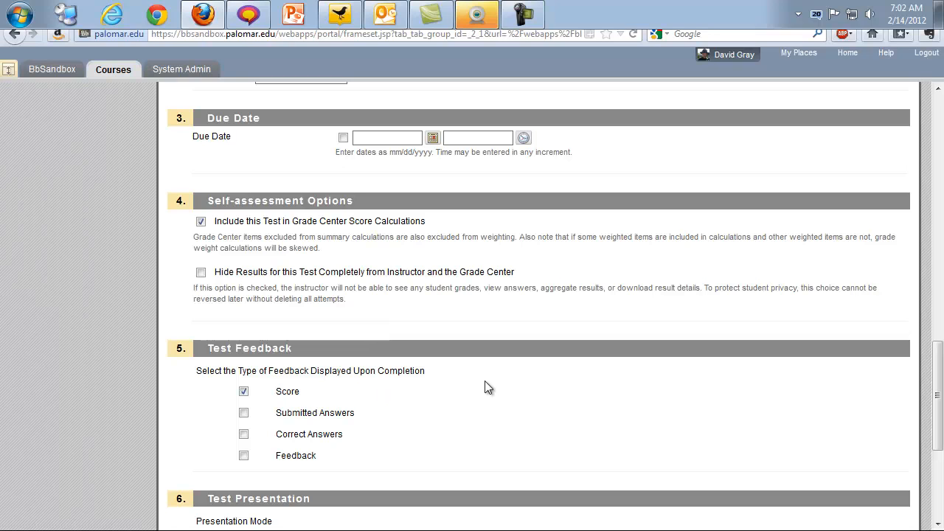
scroll(486, 386, "down", 4)
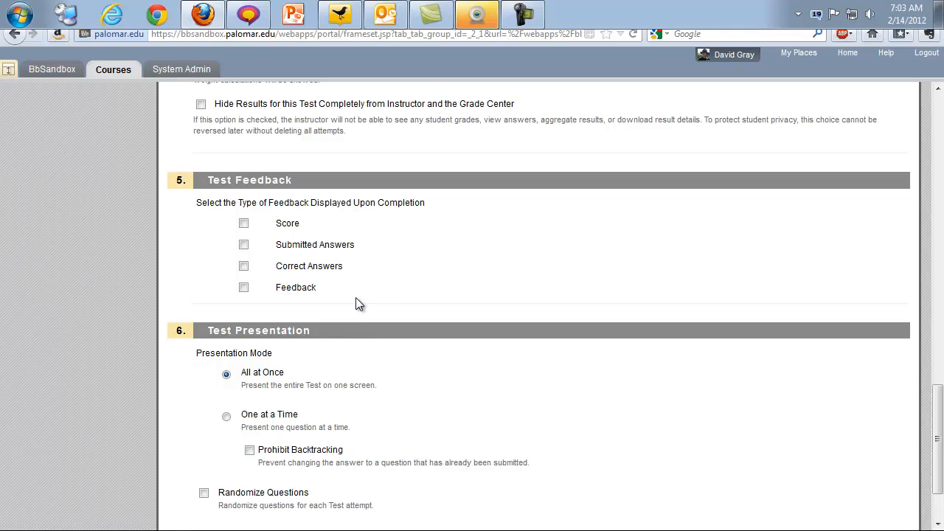
left_click(243, 222)
left_click(244, 245)
left_click(244, 245)
left_click(243, 267)
left_click(244, 246)
left_click(244, 289)
left_click(244, 245)
left_click(244, 266)
left_click(244, 287)
- Choose One at a Time presentation, toggling Prohibit Backtracking on and back off
scroll(376, 308, "down", 2)
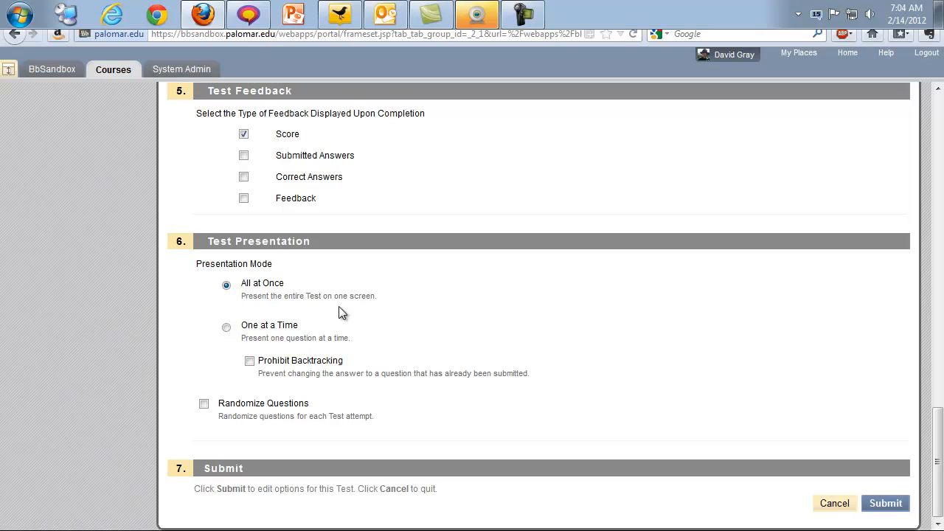
left_click(226, 328)
left_click(249, 362)
left_click(249, 361)
- Switch presentation to All at Once, uncheck Randomize Questions, and submit the test options
left_click(226, 325)
left_click(270, 285)
left_click(204, 405)
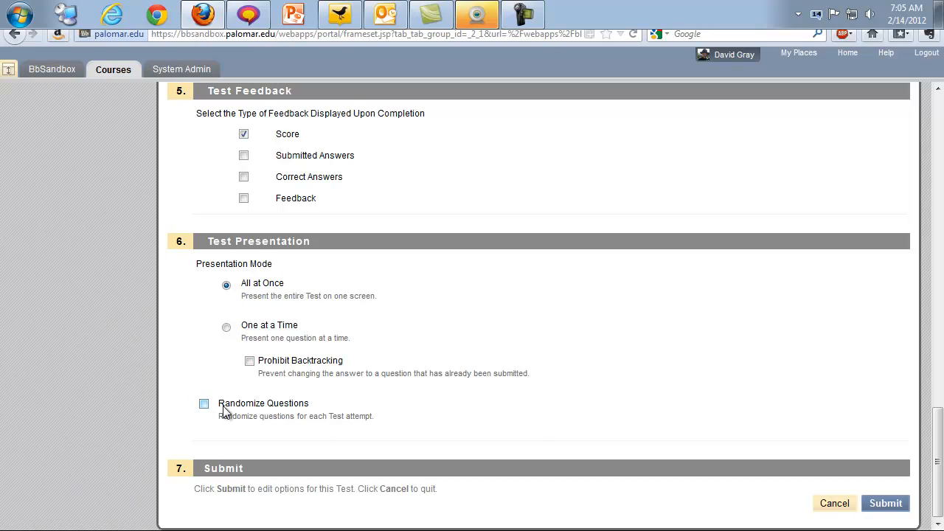
left_click(888, 502)
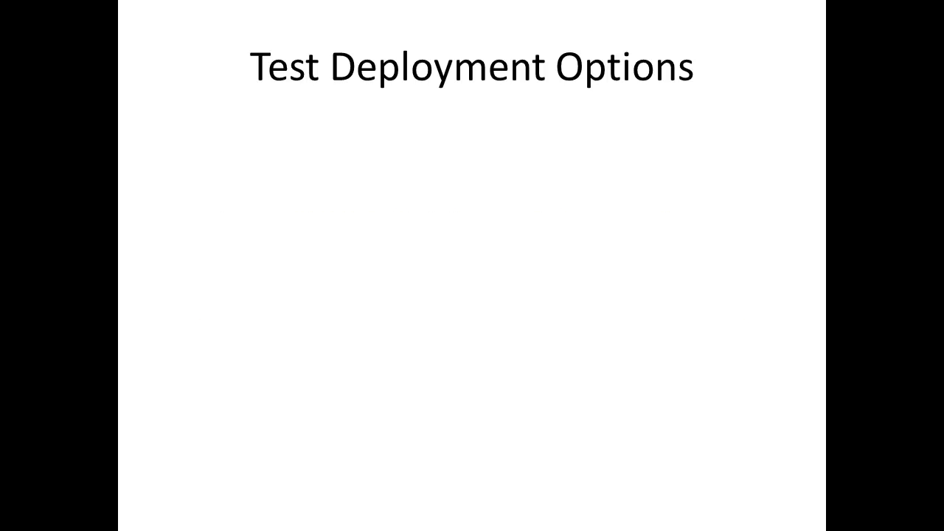
- Advance the slide show to show the bullet 'Make the Link Available – YES'
key("Right")
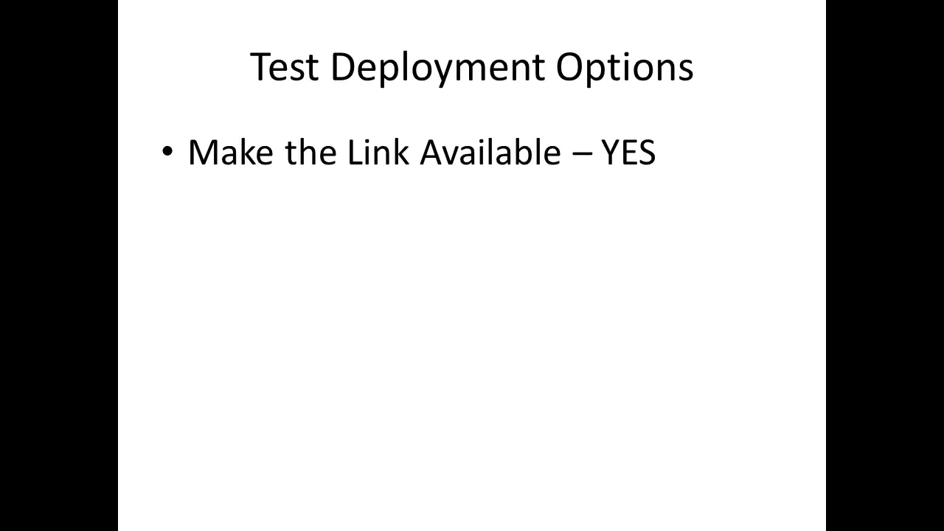